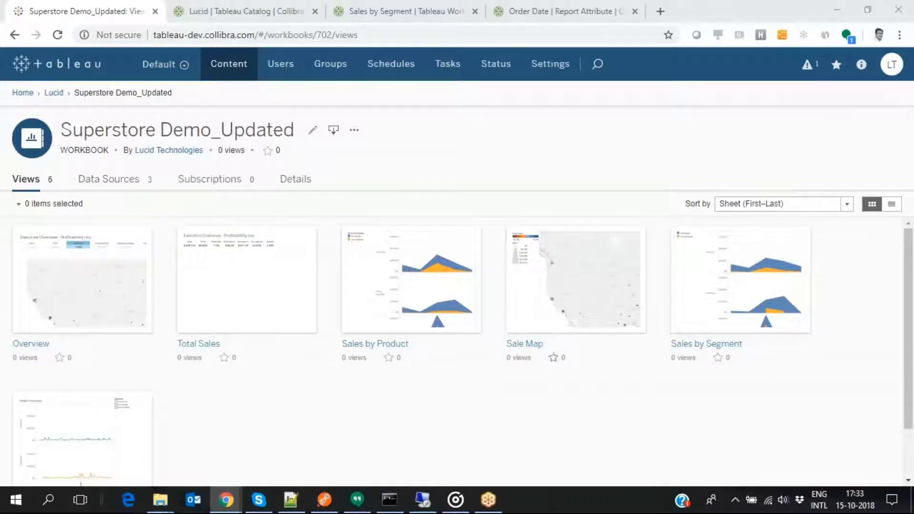
# Open the Sales by Segment view showing profitable and unprofitable sales by segment
pyautogui.click(701, 347)
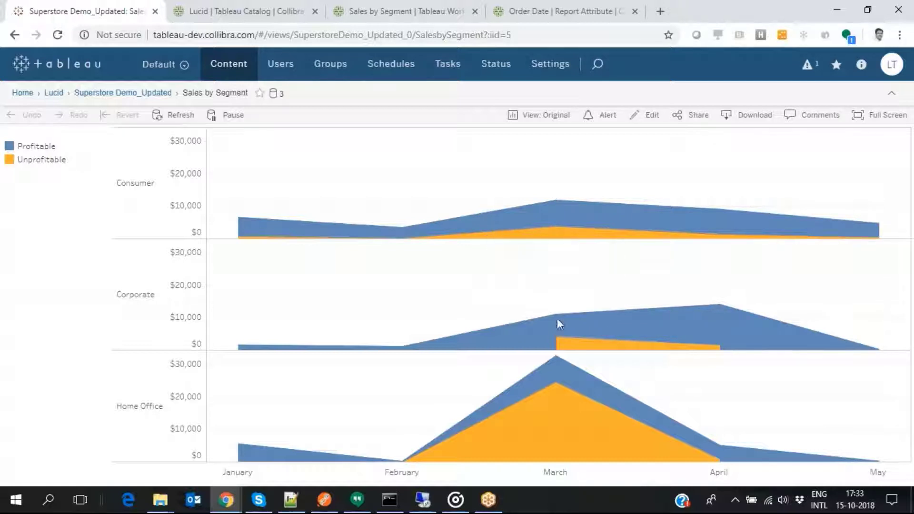
pyautogui.moveTo(482, 230)
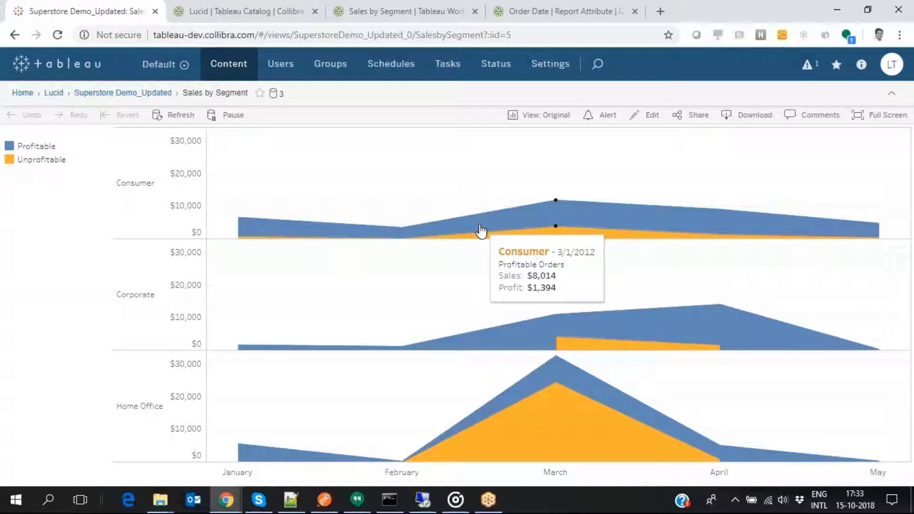
# Switch to the Collibra catalog and show the Sales by Segment worksheet asset
pyautogui.hotkey('ctrl', 'Tab')
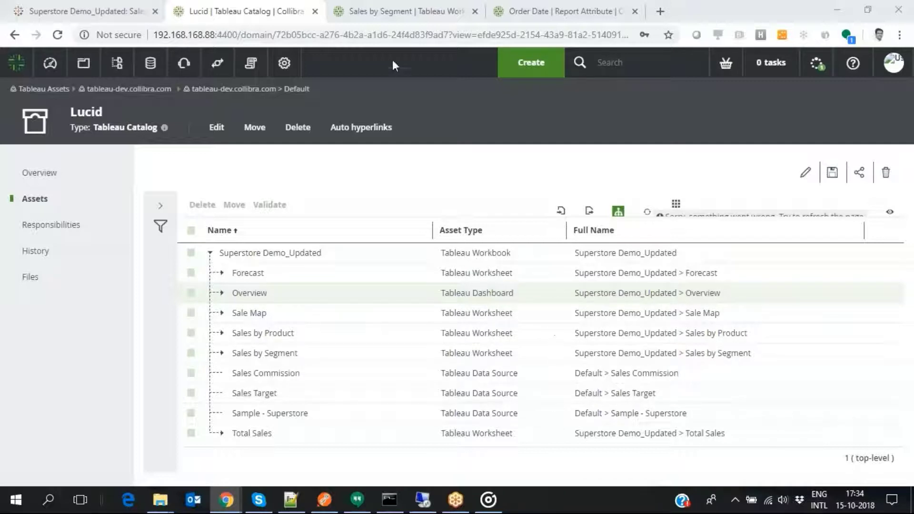
pyautogui.click(398, 12)
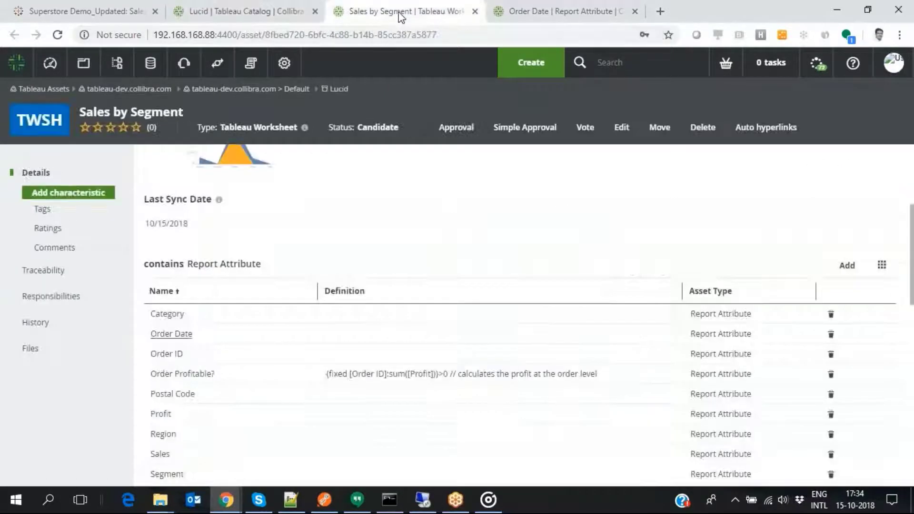
pyautogui.scroll(5, 400, 201)
pyautogui.scroll(-3, 400, 200)
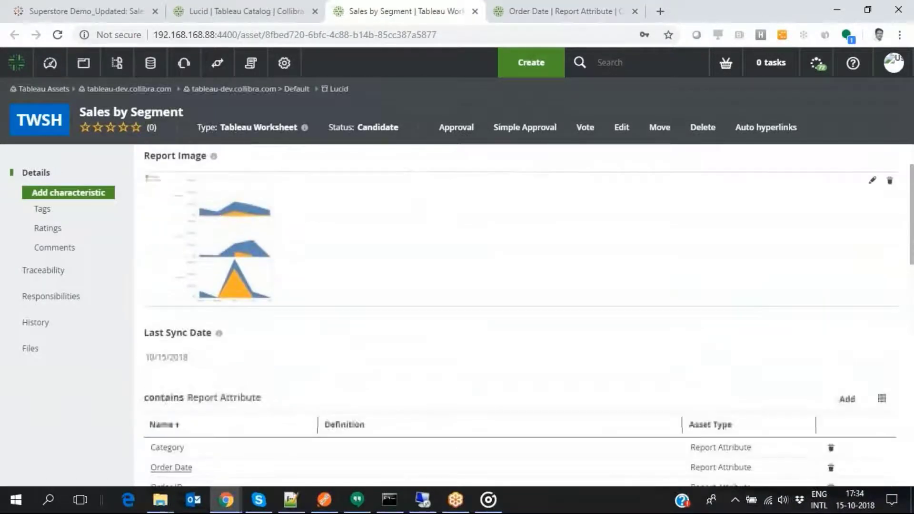
pyautogui.scroll(-3, 399, 203)
pyautogui.scroll(-2, 398, 204)
pyautogui.scroll(-2, 399, 204)
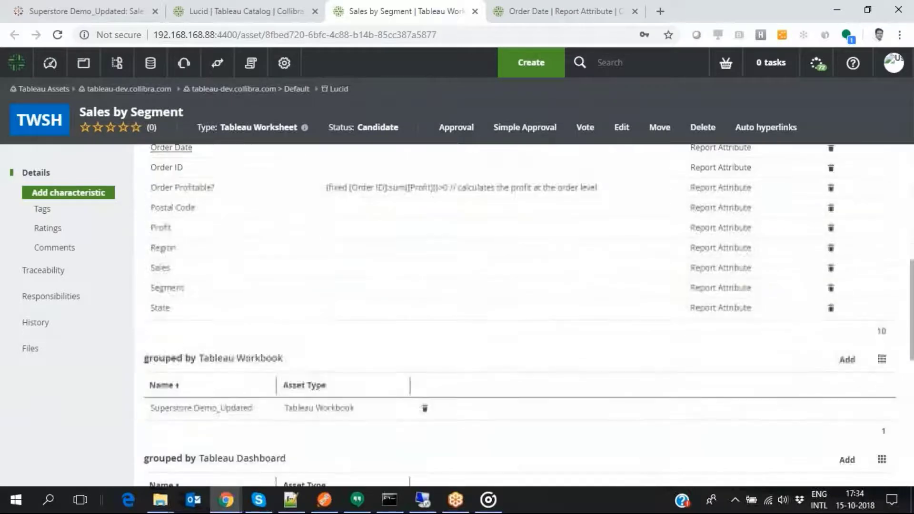
pyautogui.scroll(-2, 398, 204)
pyautogui.scroll(-3, 398, 204)
pyautogui.scroll(-4, 403, 271)
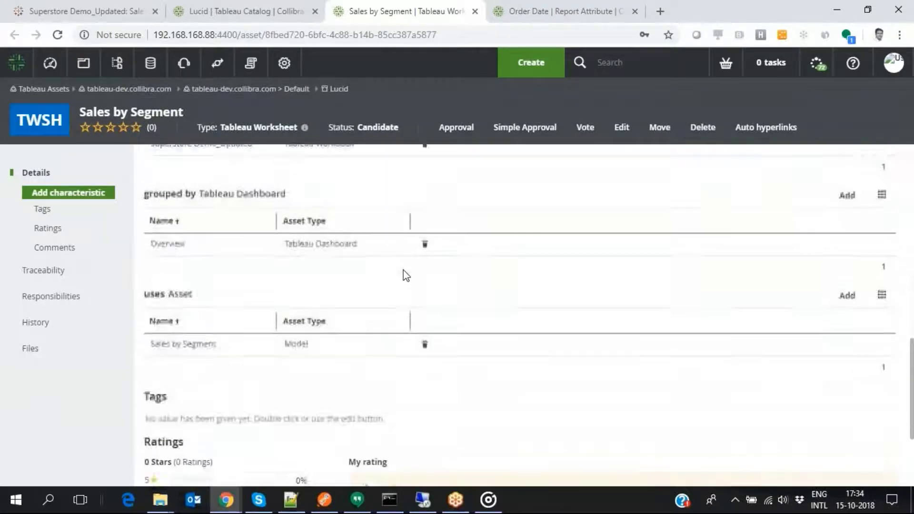
pyautogui.scroll(-2, 403, 270)
pyautogui.scroll(3, 403, 271)
pyautogui.scroll(3, 404, 269)
pyautogui.scroll(-1, 403, 269)
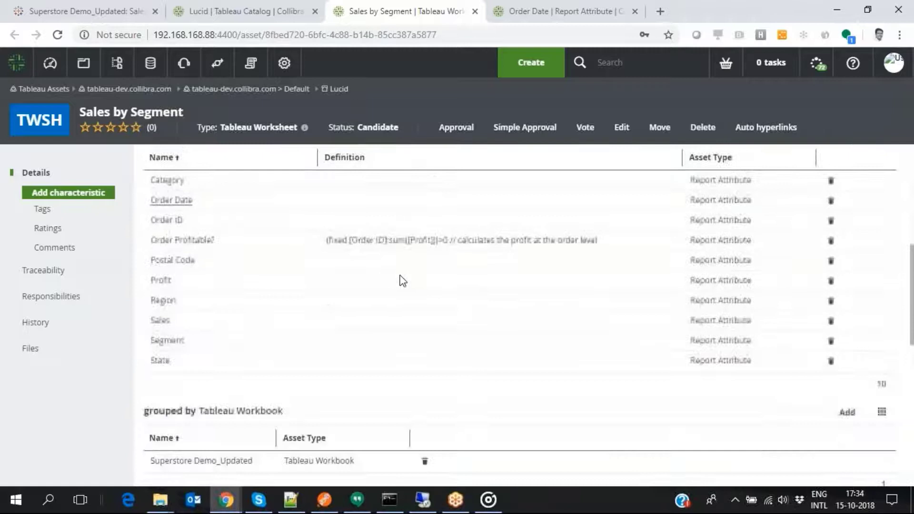
# Check Order Date represents Order Date Definition, then send Postman's Tooltip template request
pyautogui.click(548, 12)
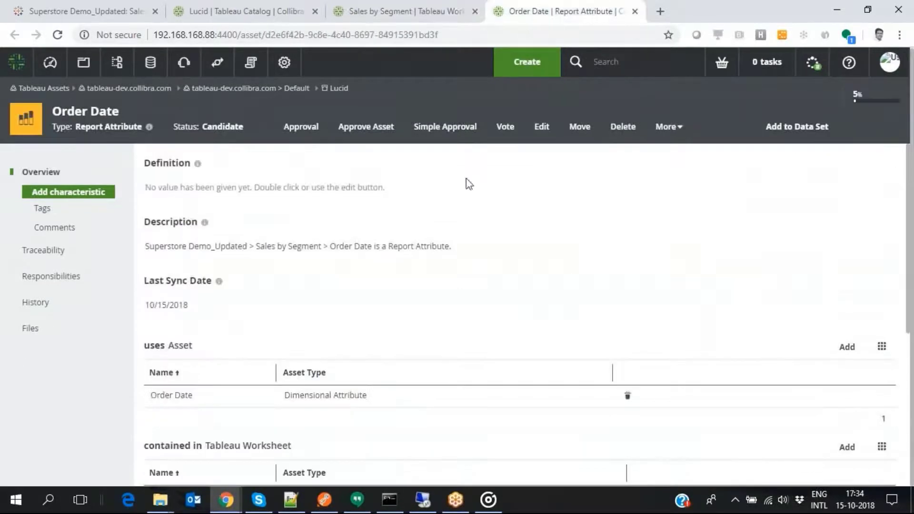
pyautogui.scroll(-4, 333, 343)
pyautogui.scroll(4, 321, 350)
pyautogui.scroll(-4, 321, 350)
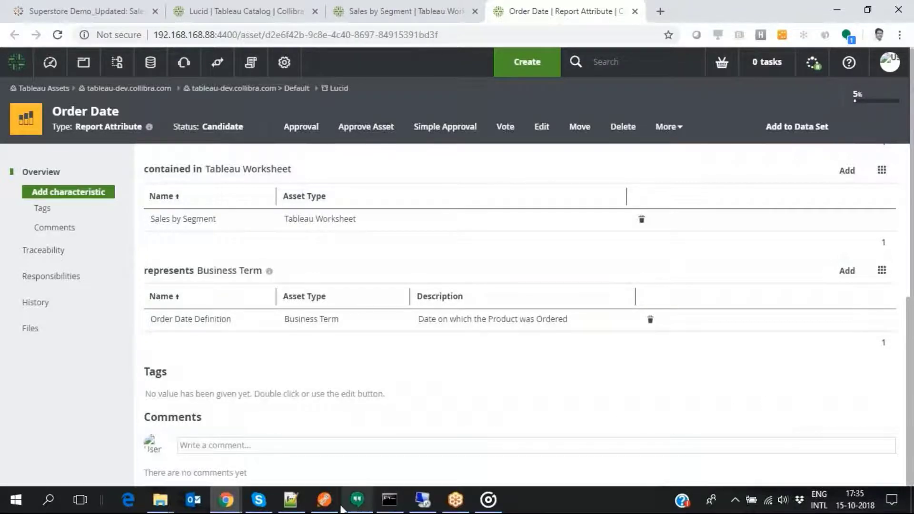
pyautogui.click(324, 499)
pyautogui.click(780, 157)
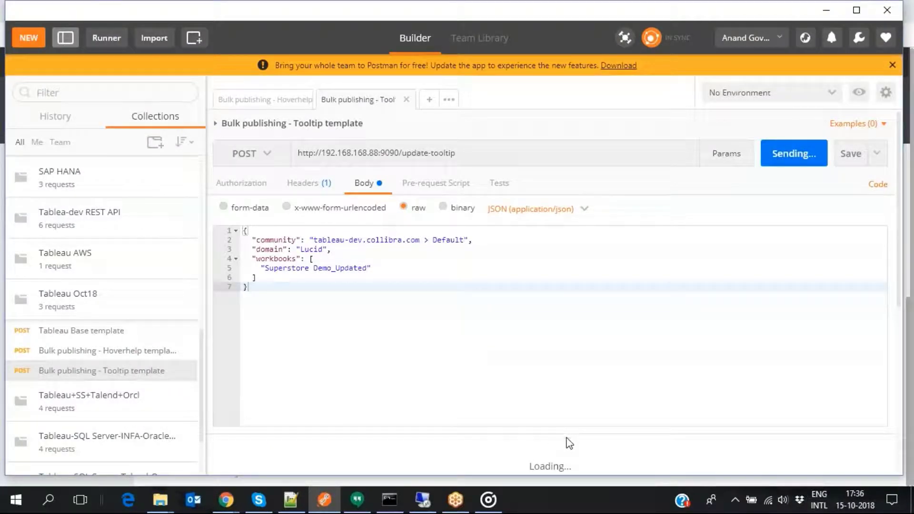
# Return to the Tableau Sales by Segment view to see its updated tooltips
pyautogui.hotkey('alt', 'Tab')
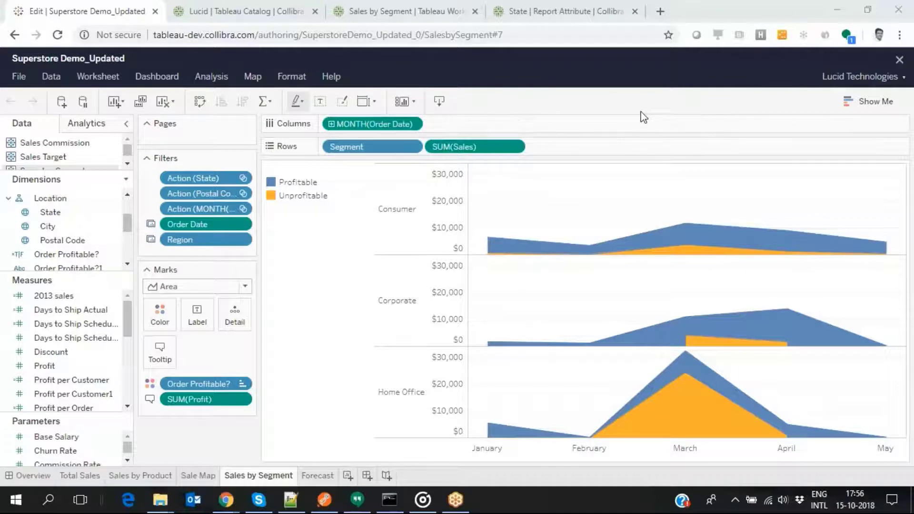
# Select the State dimension in the Sales by Segment sheet's Data pane
pyautogui.click(77, 213)
# Show the State report attribute and its State Definition hover help
pyautogui.click(401, 14)
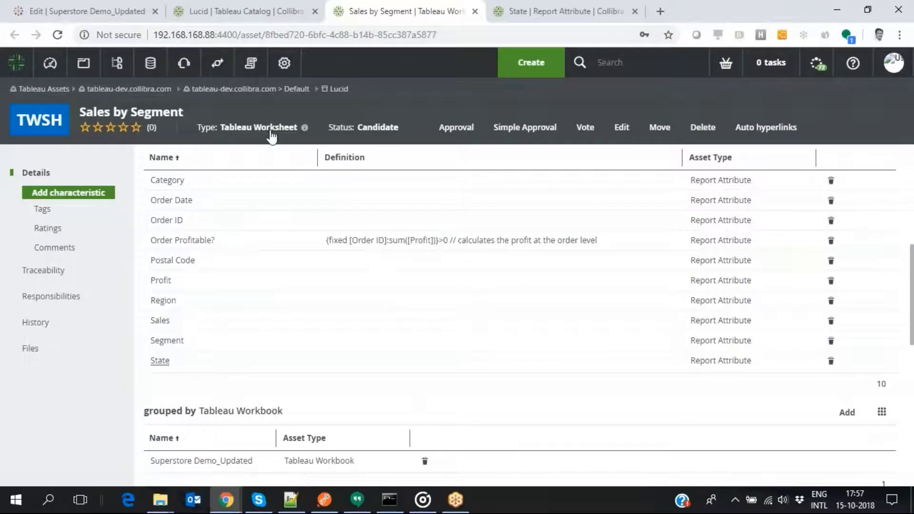
pyautogui.click(558, 8)
pyautogui.scroll(1, 308, 261)
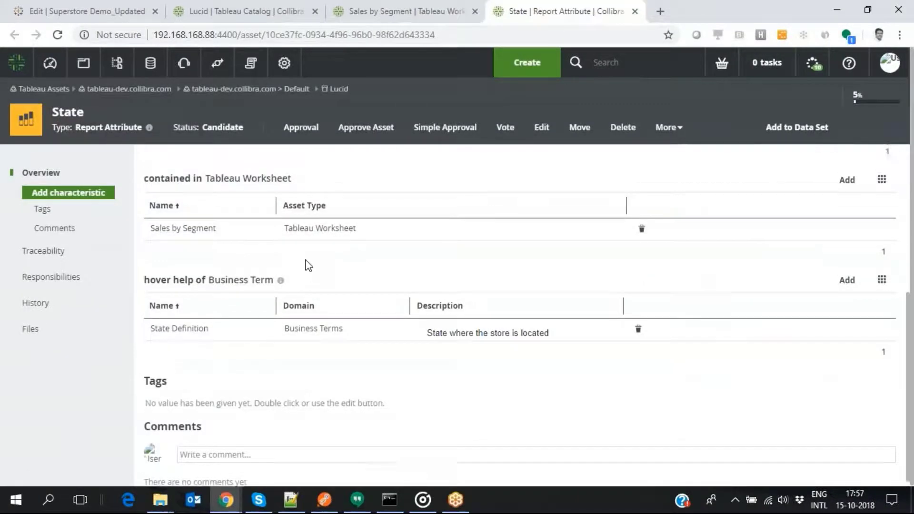
pyautogui.scroll(2, 305, 264)
pyautogui.scroll(-2, 305, 265)
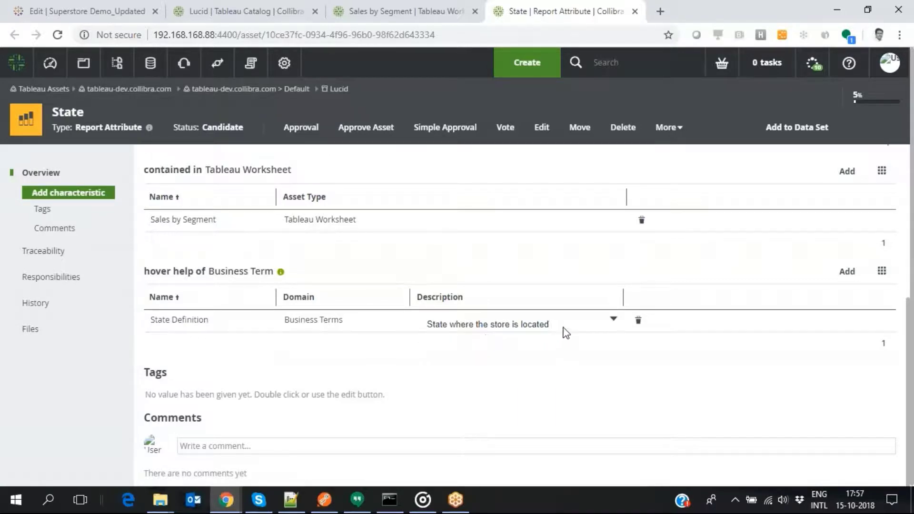
# Send Postman's Hoverhelp template request for the Superstore Demo_Updated workbook
pyautogui.click(322, 500)
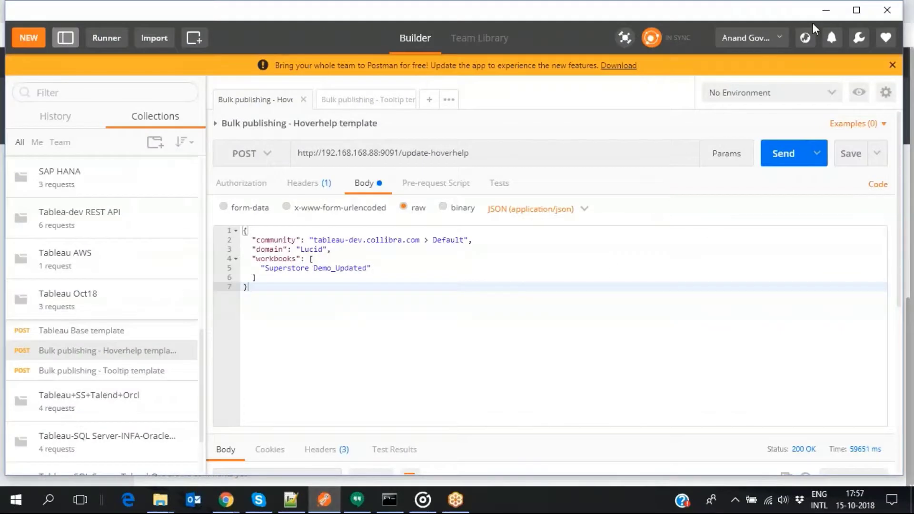
pyautogui.click(793, 155)
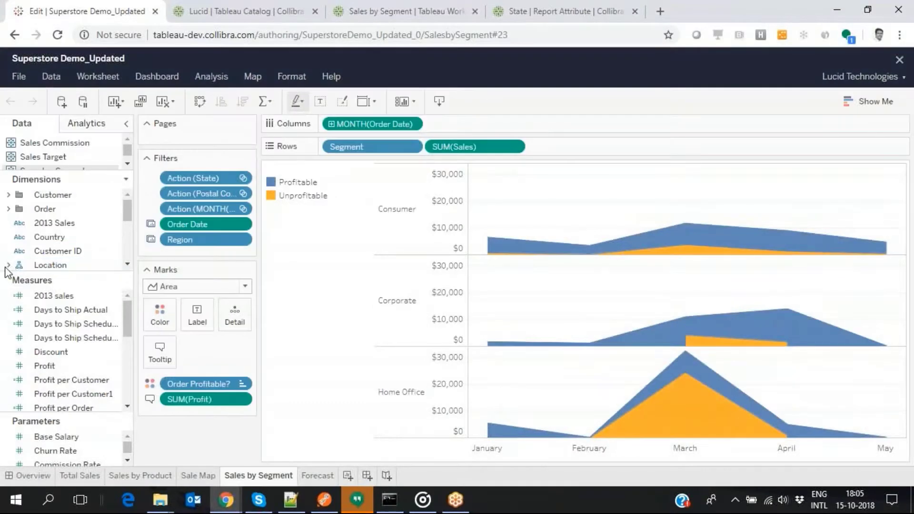
# Expand Location and hover State to confirm 'State where the store is located'
pyautogui.click(12, 266)
pyautogui.scroll(-2, 62, 212)
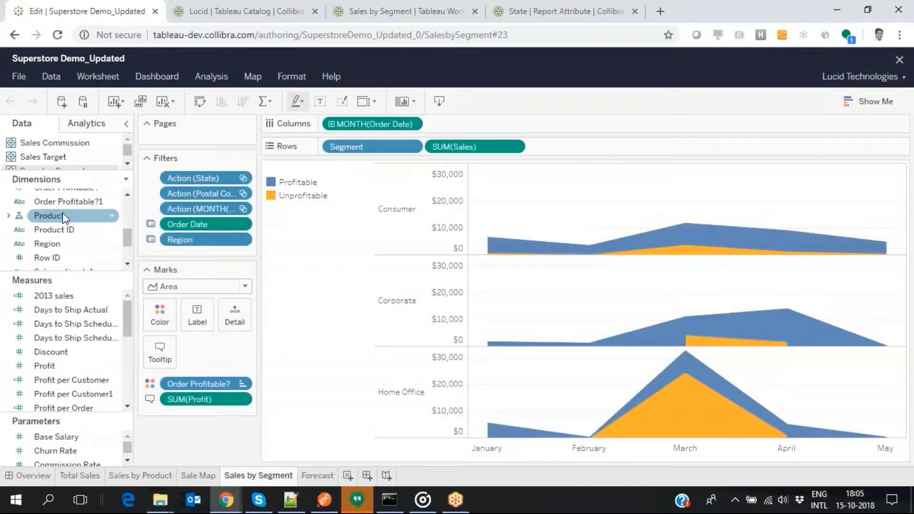
pyautogui.scroll(1, 63, 212)
pyautogui.click(62, 212)
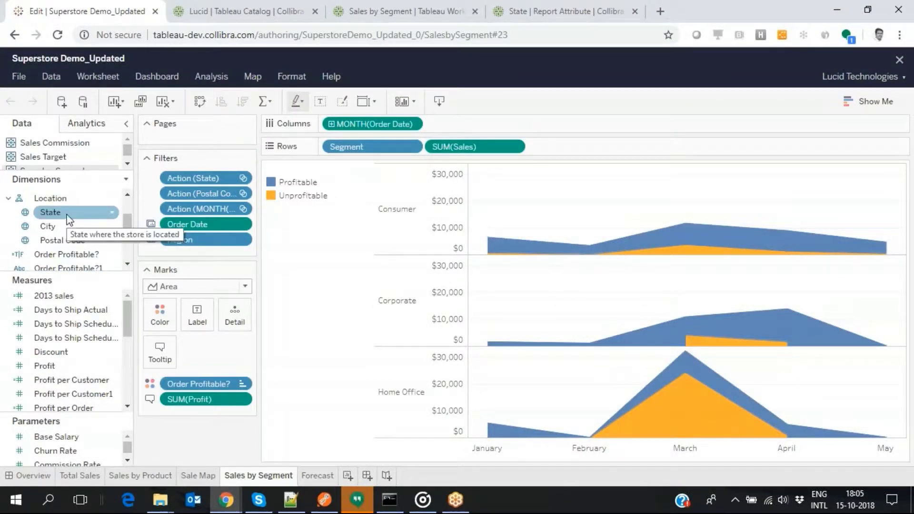